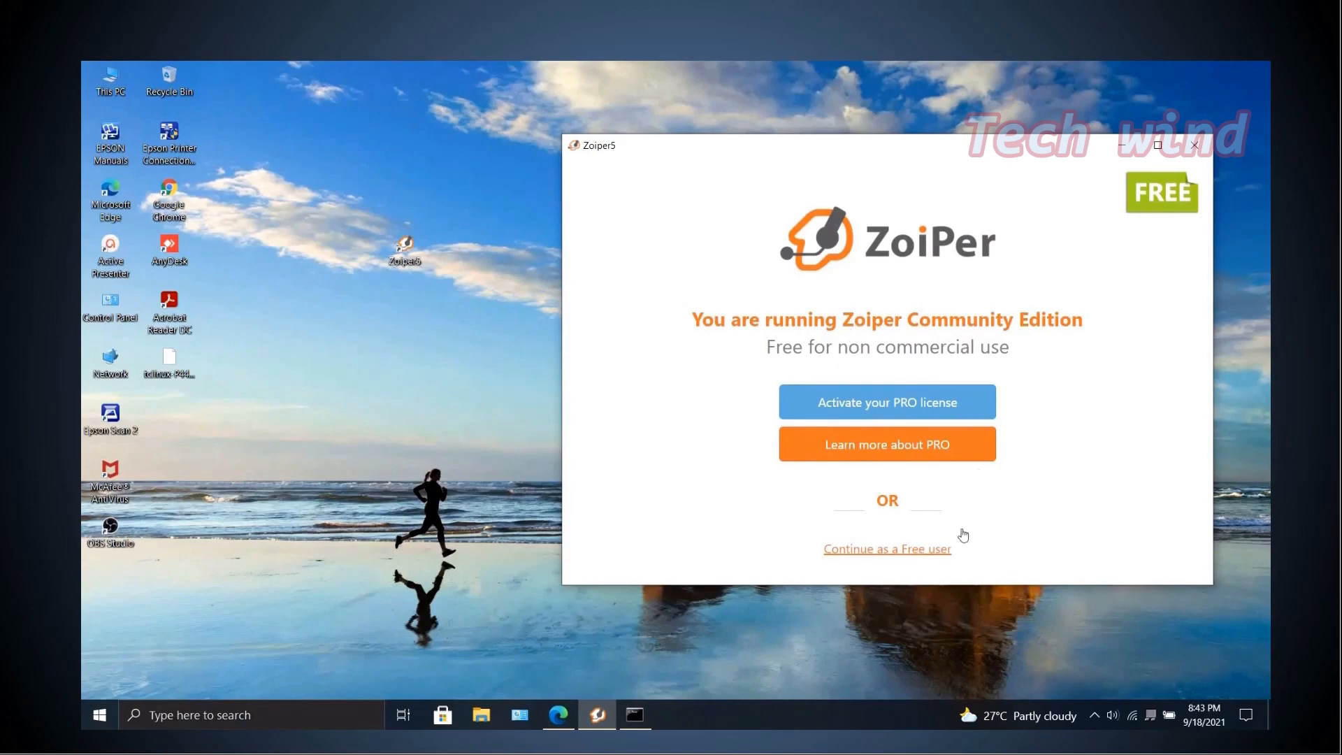
Continue as a free user and enter the VoIP account's username (the account phone number).
left_click(921, 551)
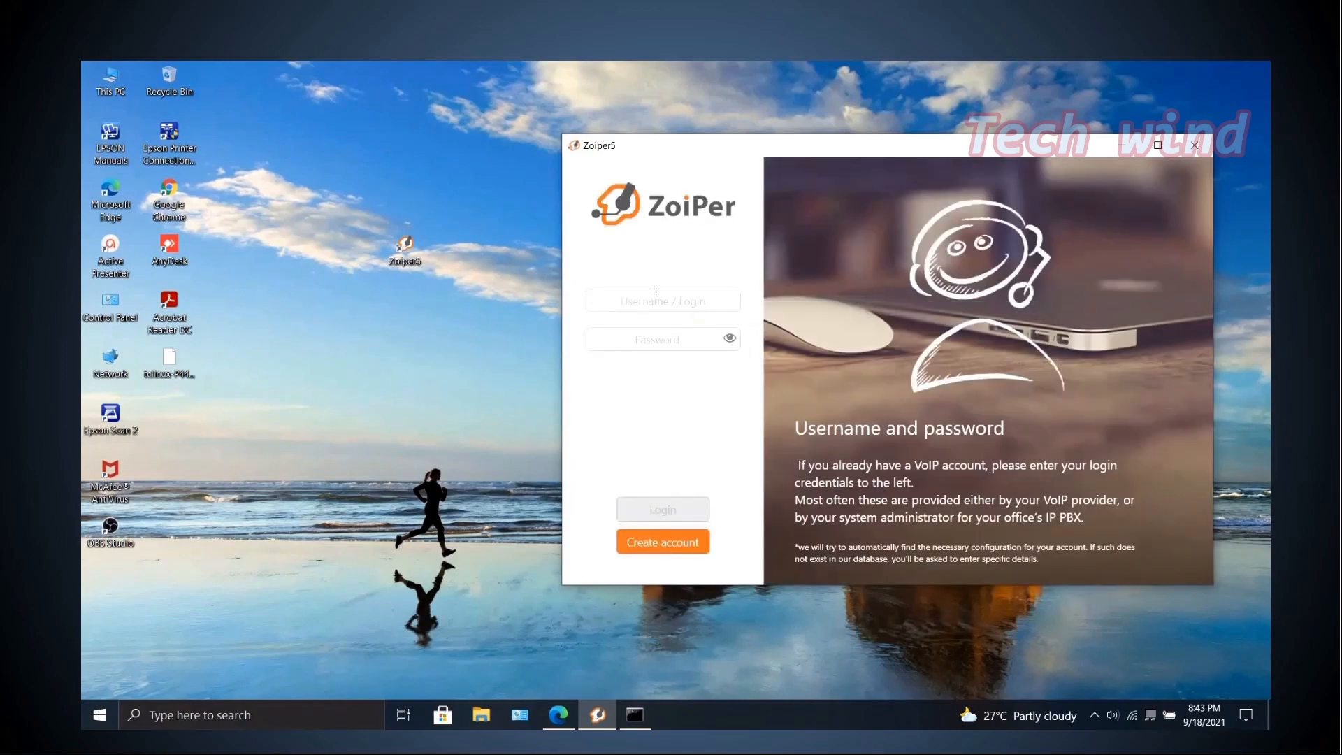
left_click(665, 299)
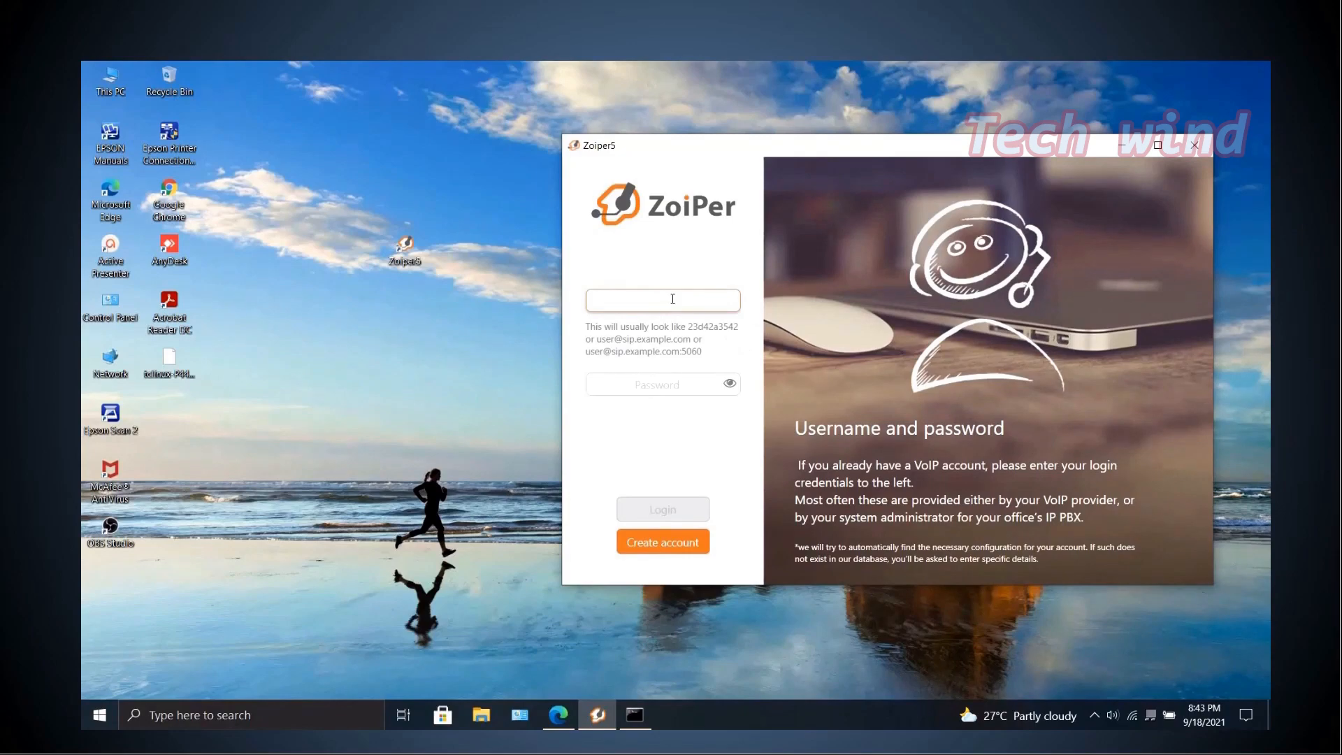
type("+919")
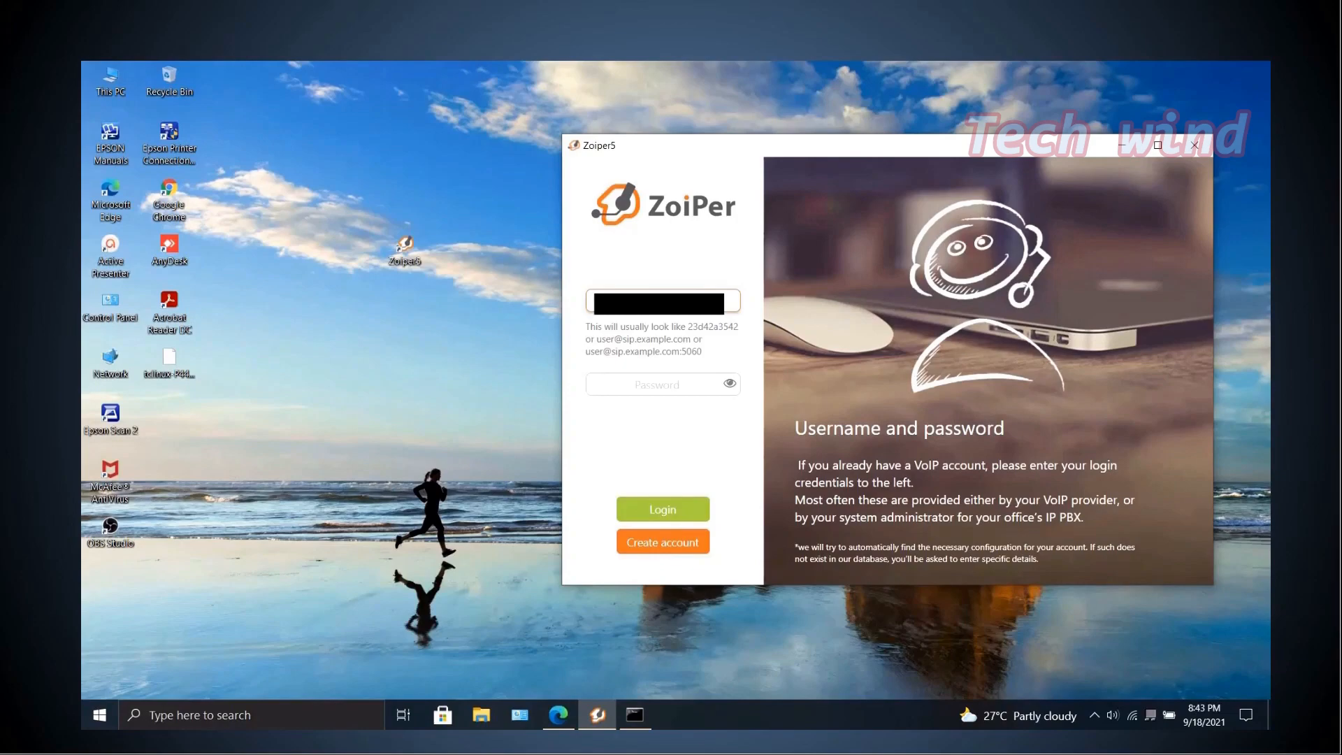
Enter the VoIP account password and log in.
left_click(624, 380)
type("•••••")
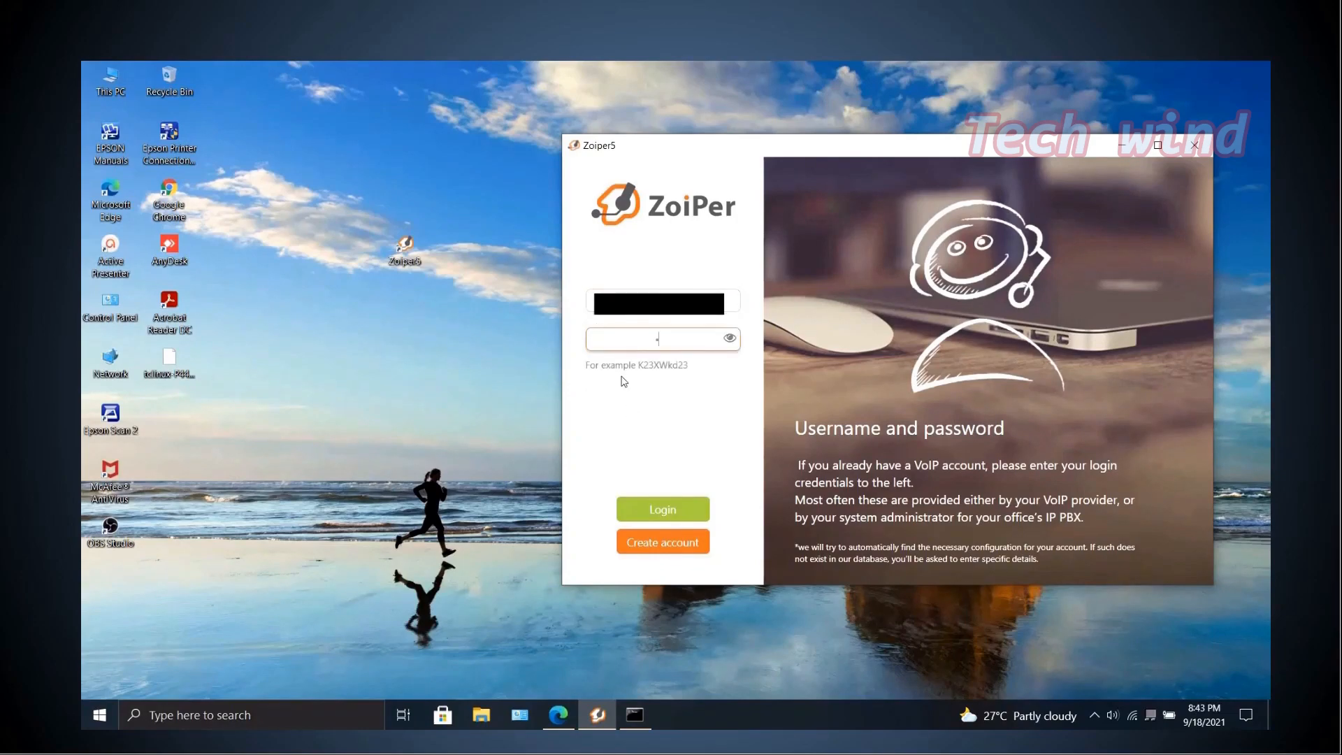
type("••••")
left_click(673, 526)
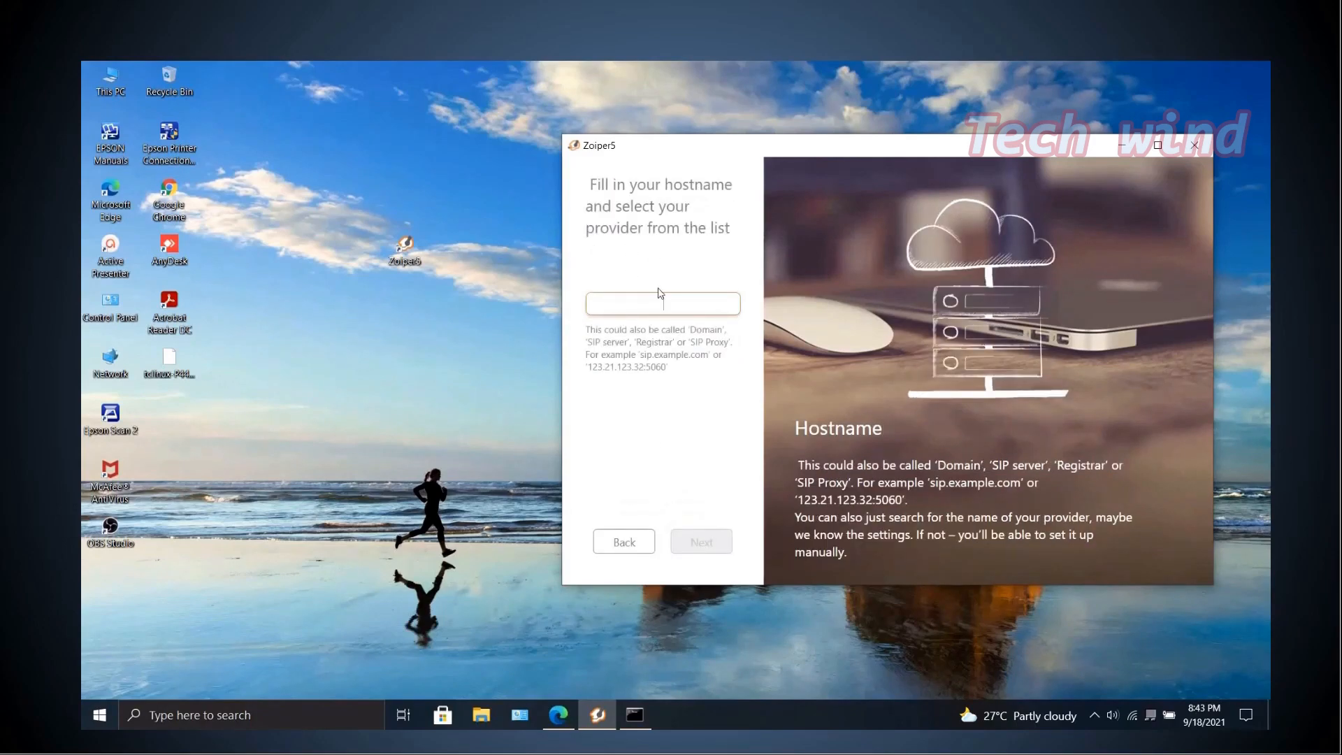
Set the hostname to tn.ftth.ims.bsnl.in:5060 and continue.
type("tr.ftt")
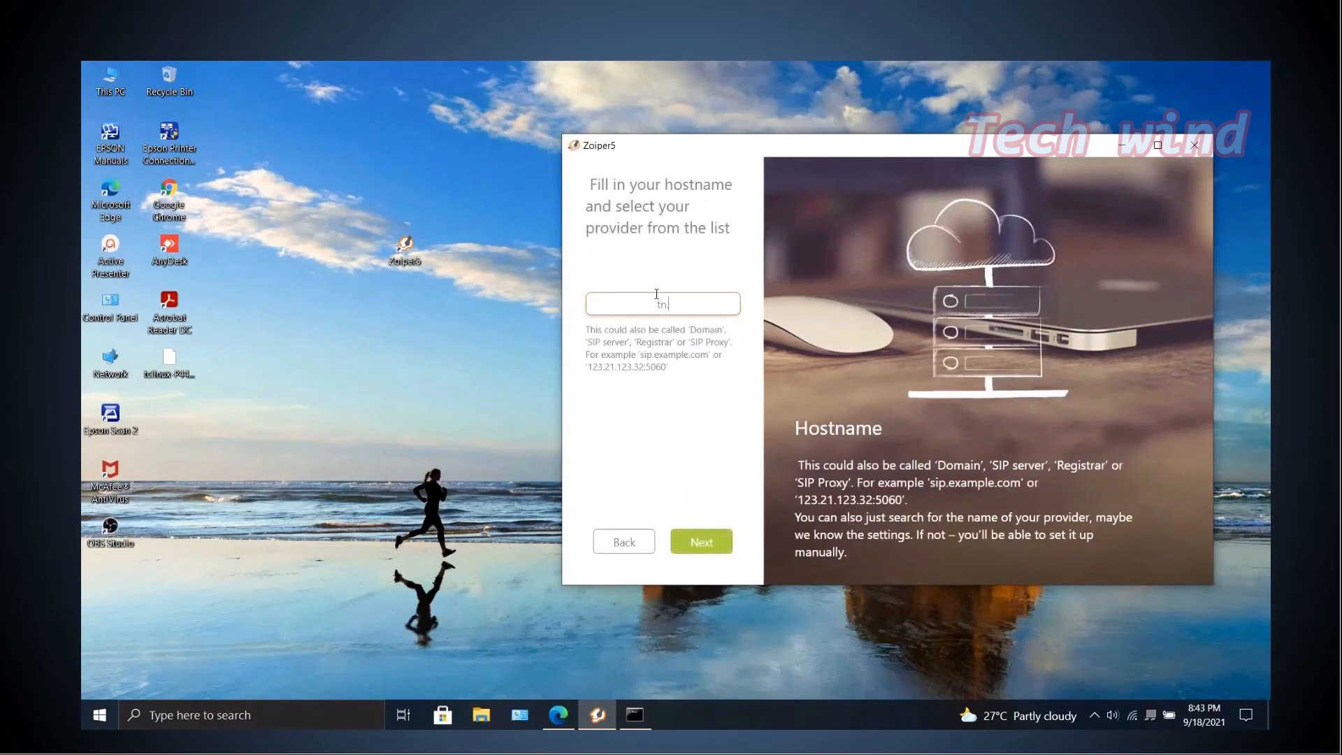
type("h.ims.bsnl.in:5060")
left_click(699, 552)
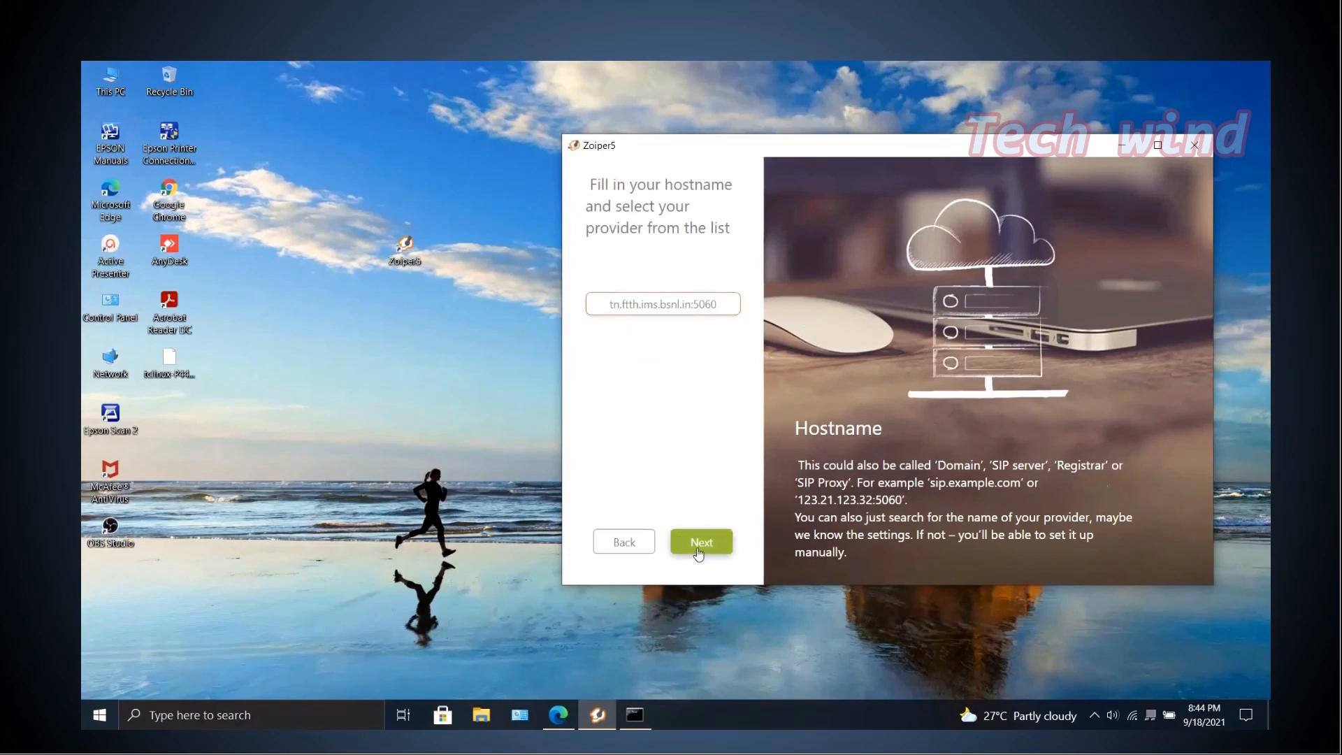
Enable the optional authentication and outbound proxy section and enter the authentication username (the account phone number).
left_click(594, 188)
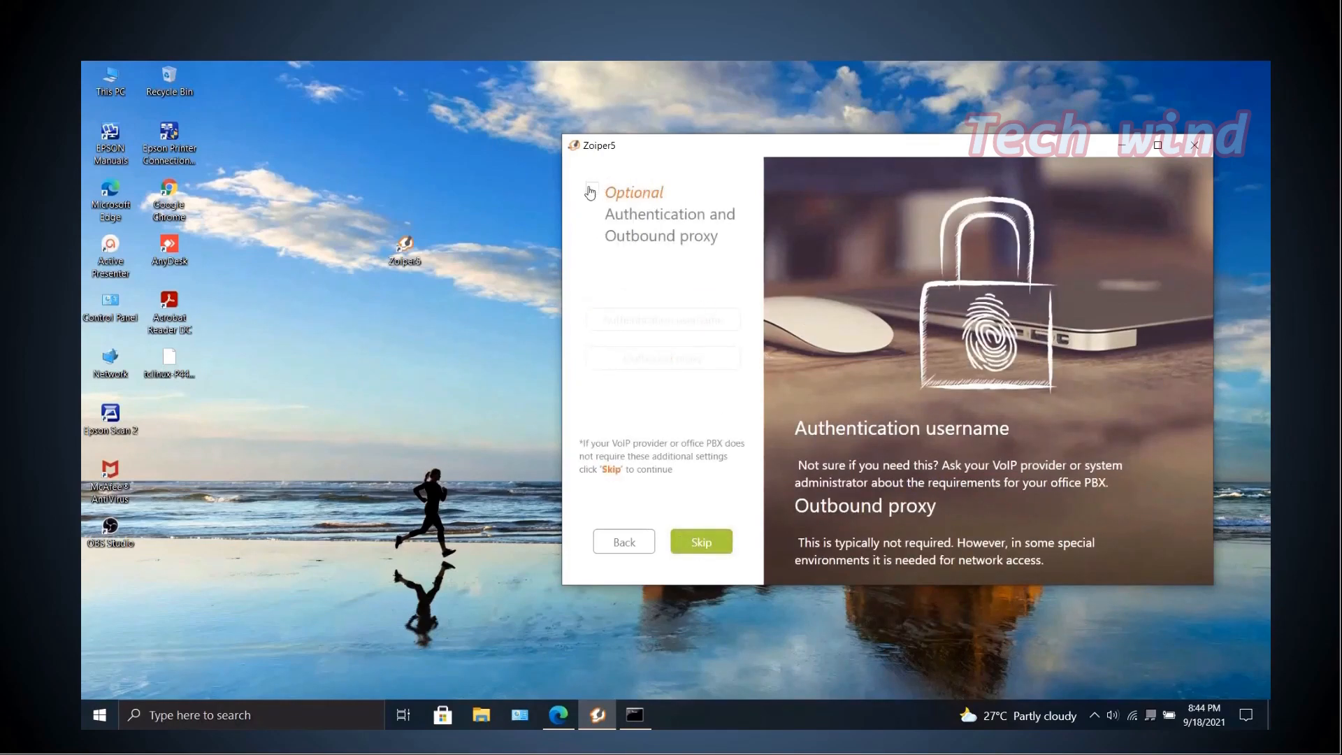
left_click(661, 322)
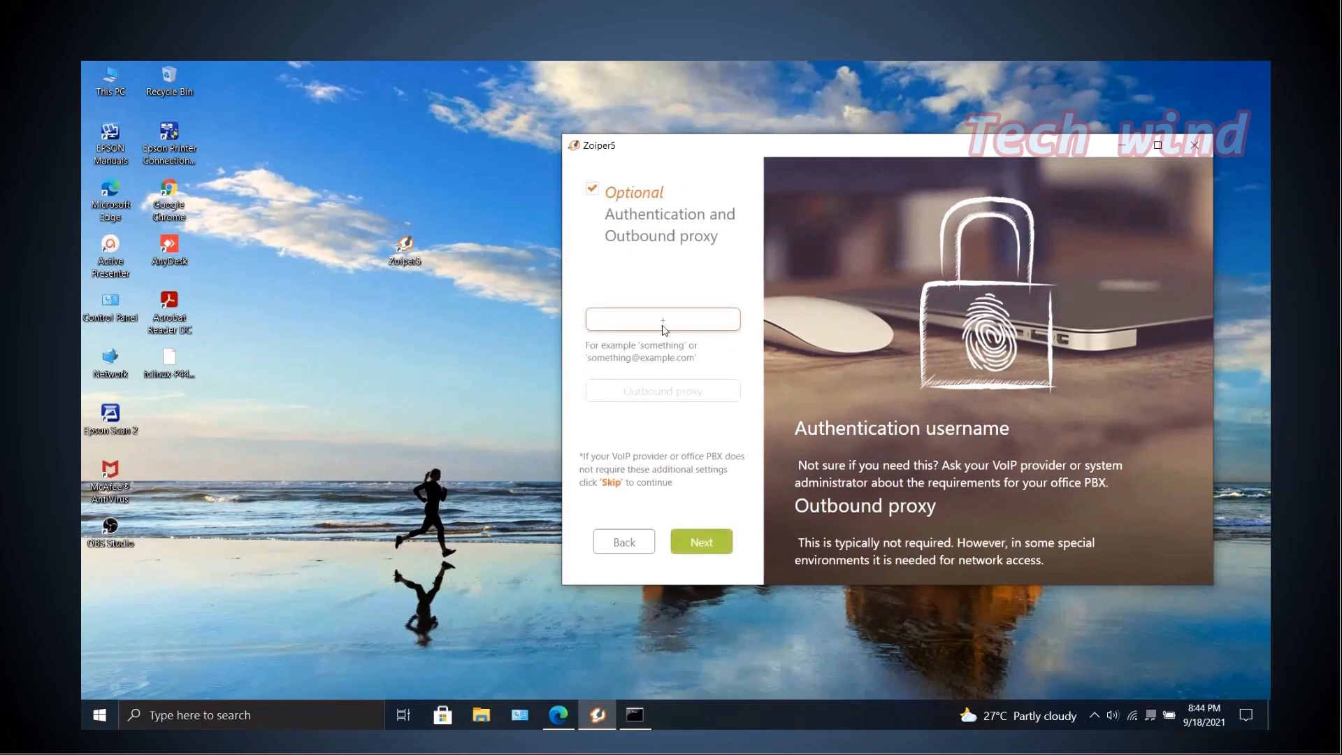
type("+91465122")
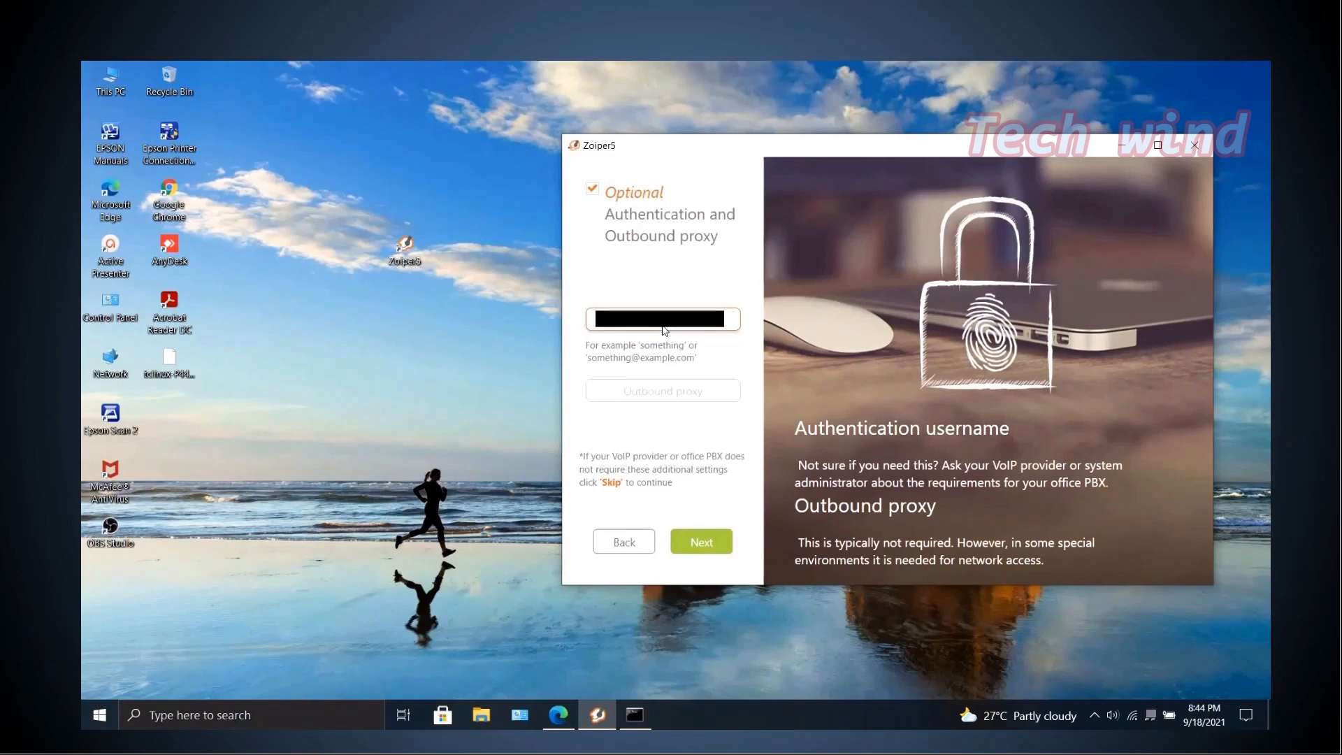
Set the outbound proxy to tn.ftth.ims.bsnl.in:5060 and continue.
left_click(675, 395)
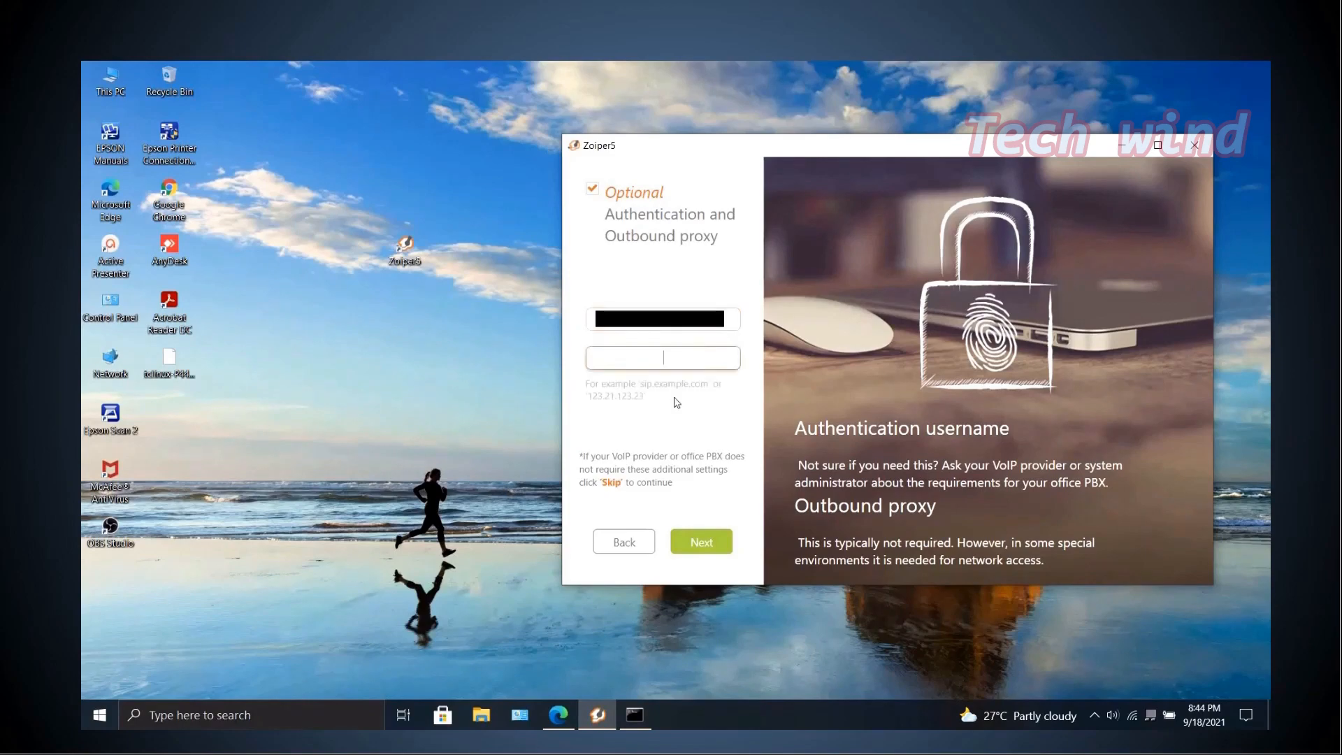
type("tn.ftth.ims.bsnl.in")
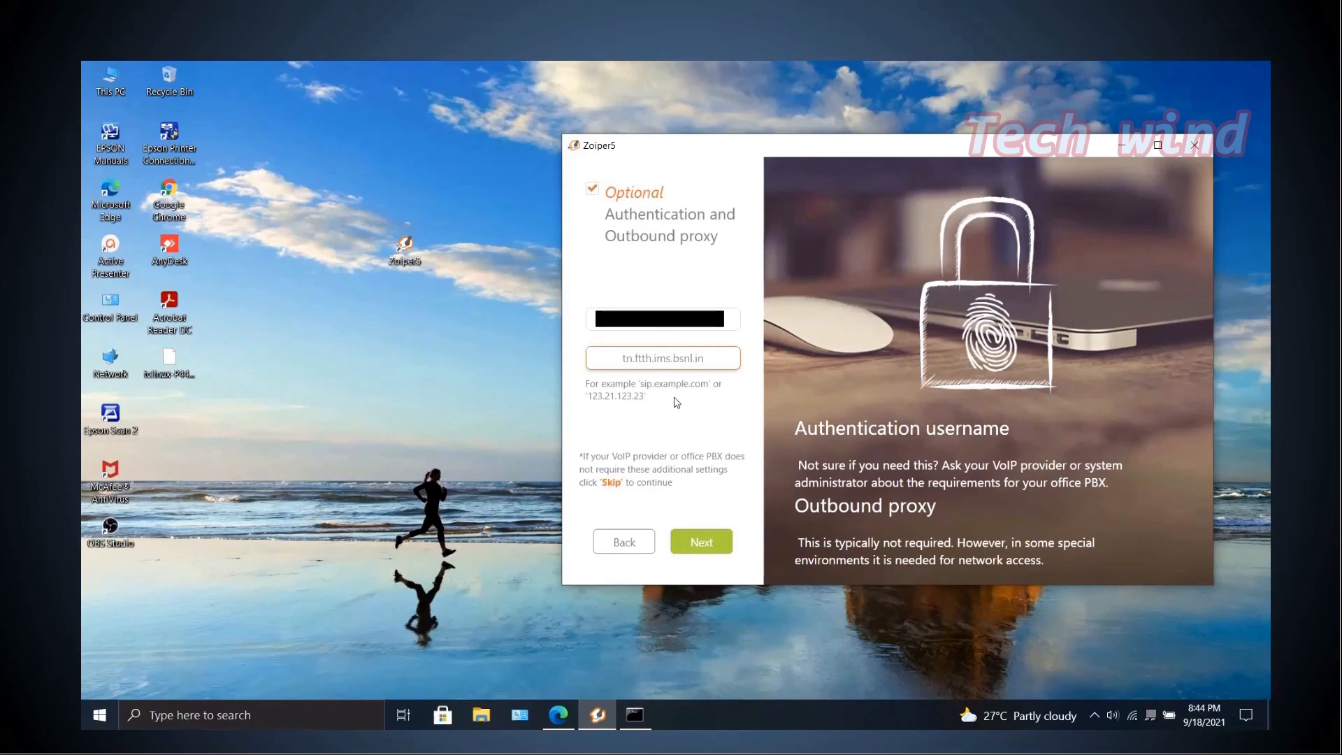
type(":5060")
left_click(703, 538)
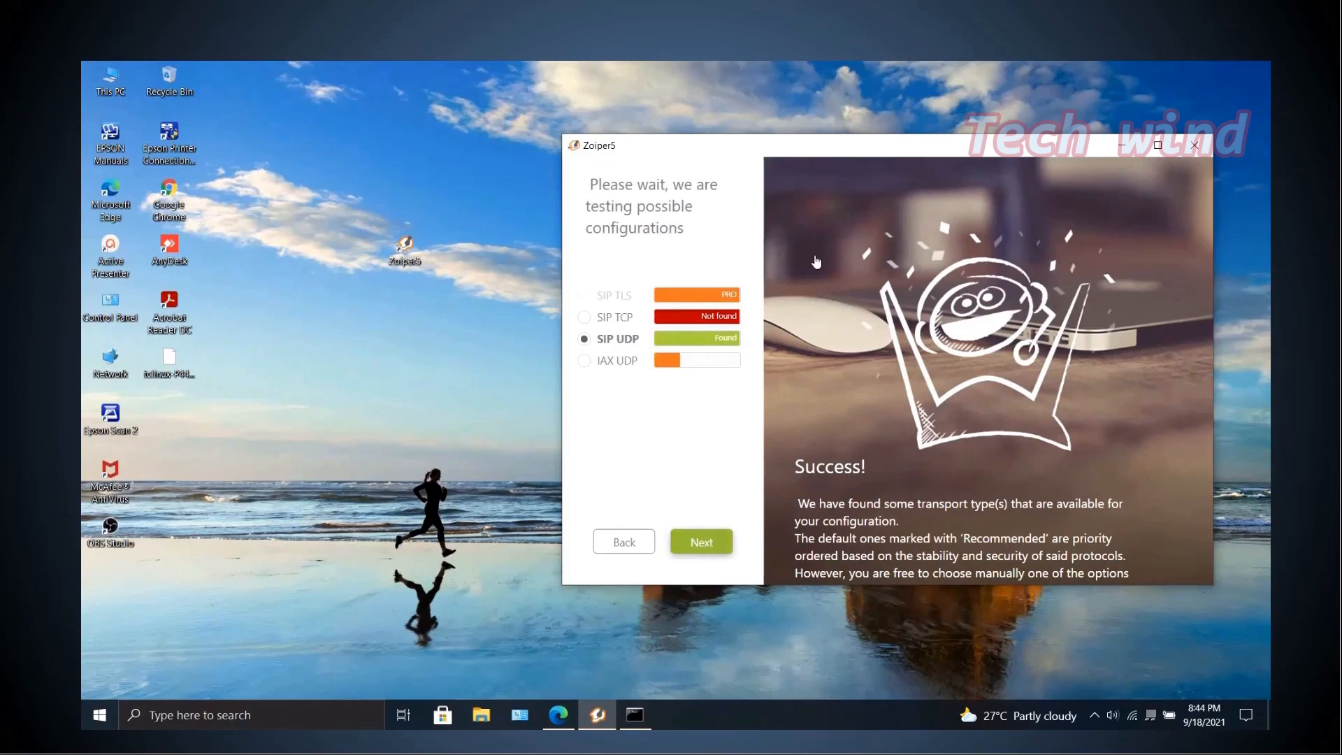
Accept the detected SIP UDP configuration, start device configuration, and run the speaker test answering Yes.
left_click(693, 544)
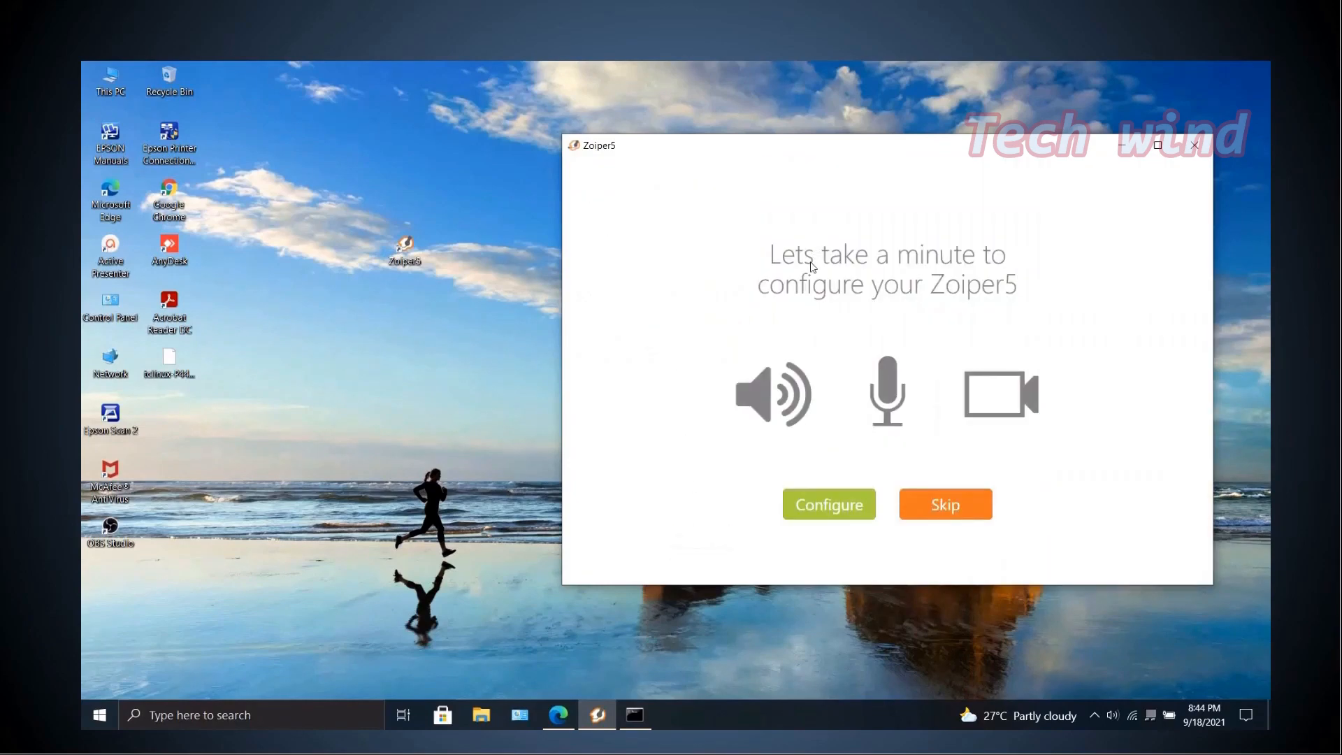
left_click(841, 503)
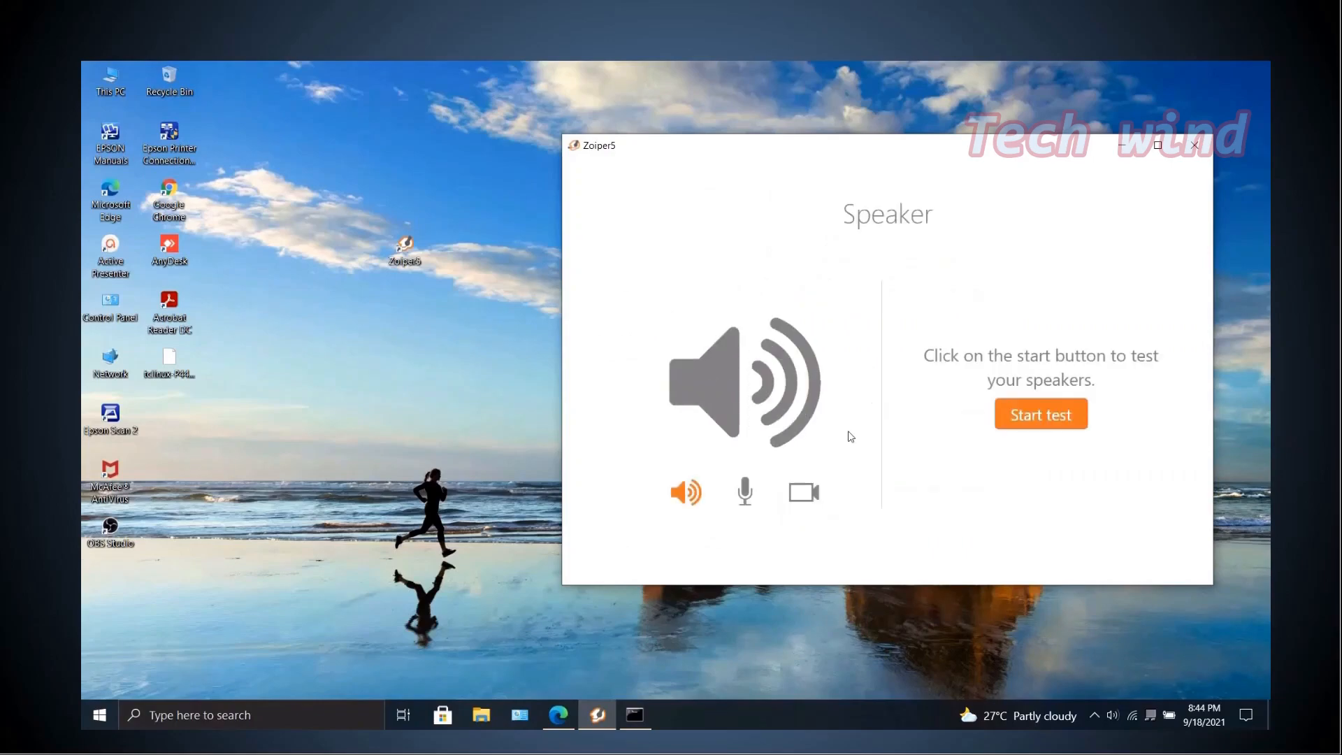
left_click(1016, 413)
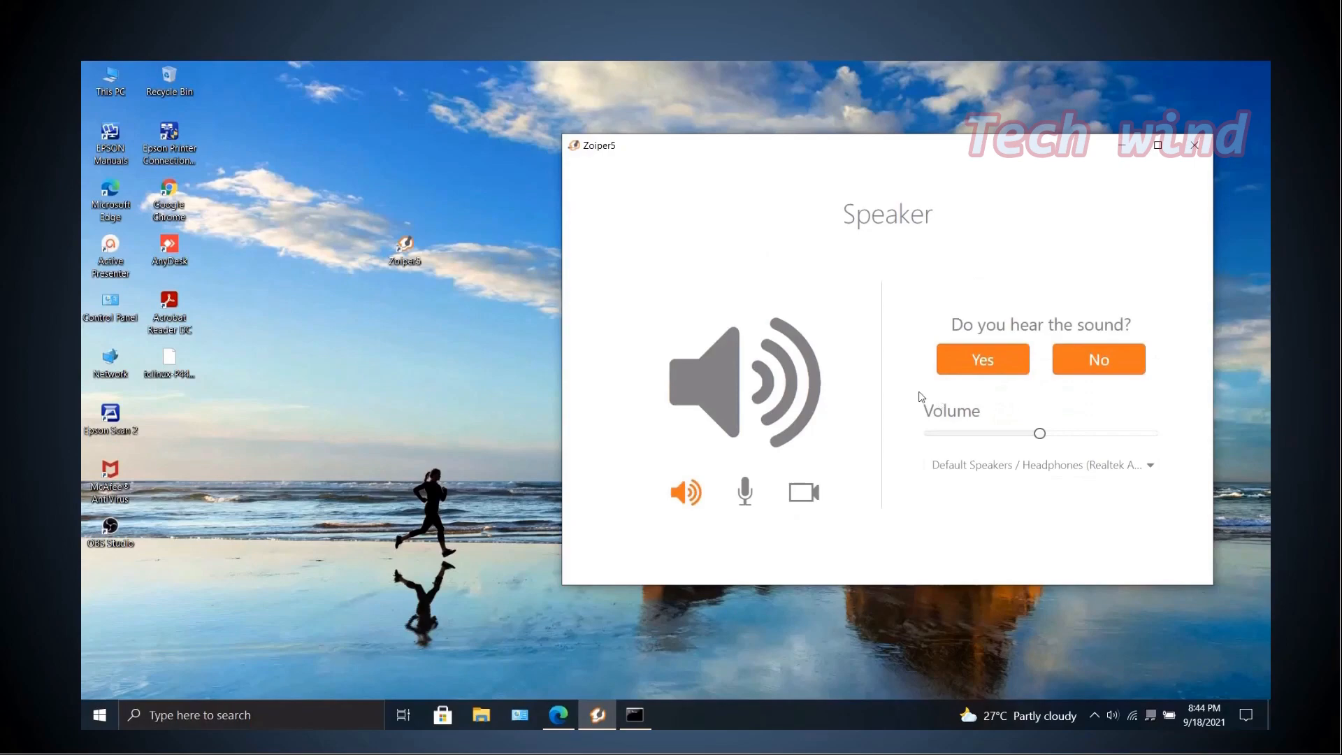
left_click(977, 368)
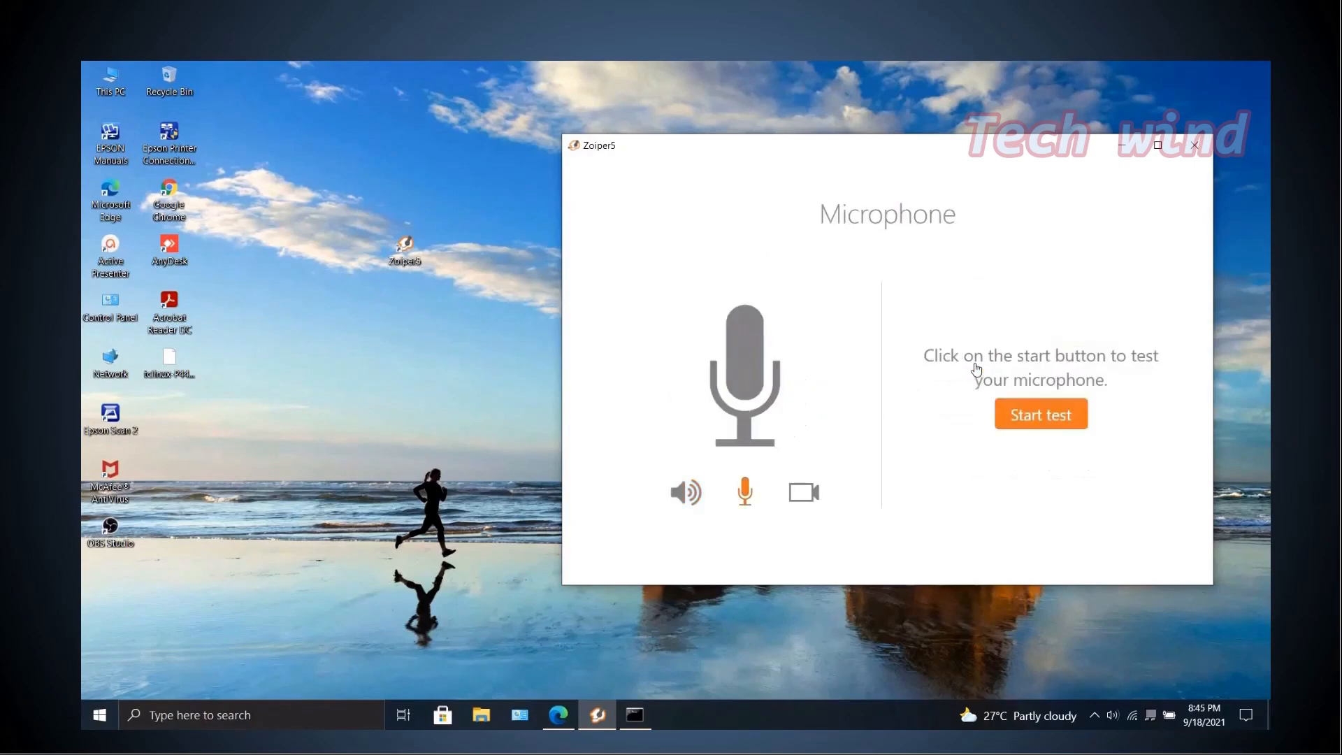
Run the microphone test answering Yes, then skip the camera test to finish setup.
left_click(1024, 413)
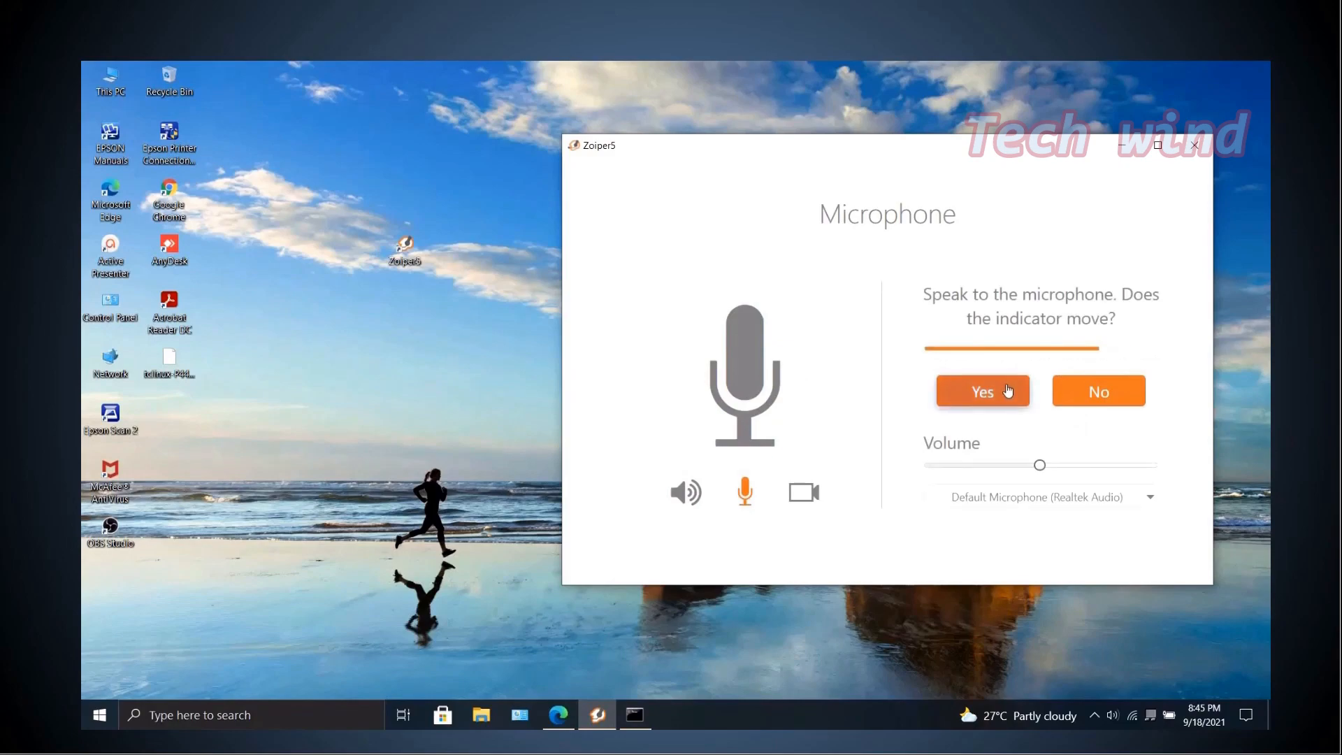
left_click(1007, 384)
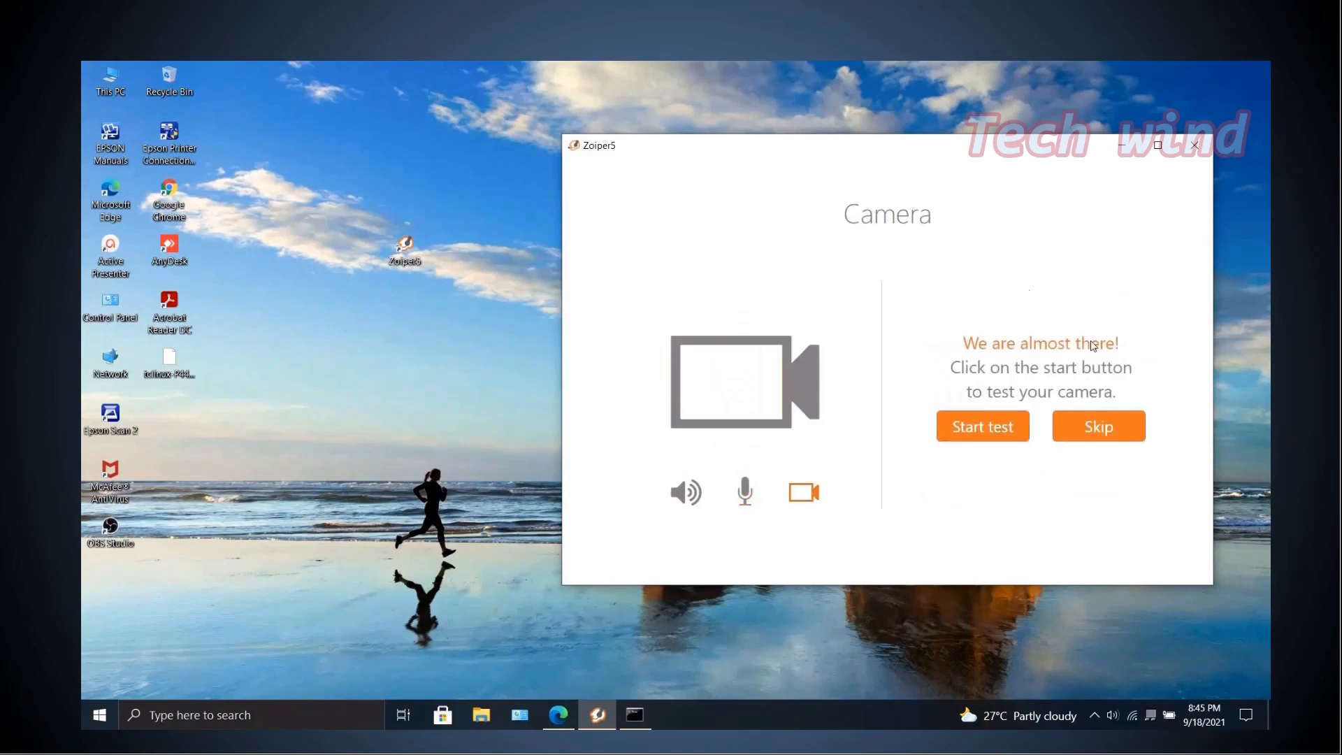
left_click(1101, 429)
left_click(889, 527)
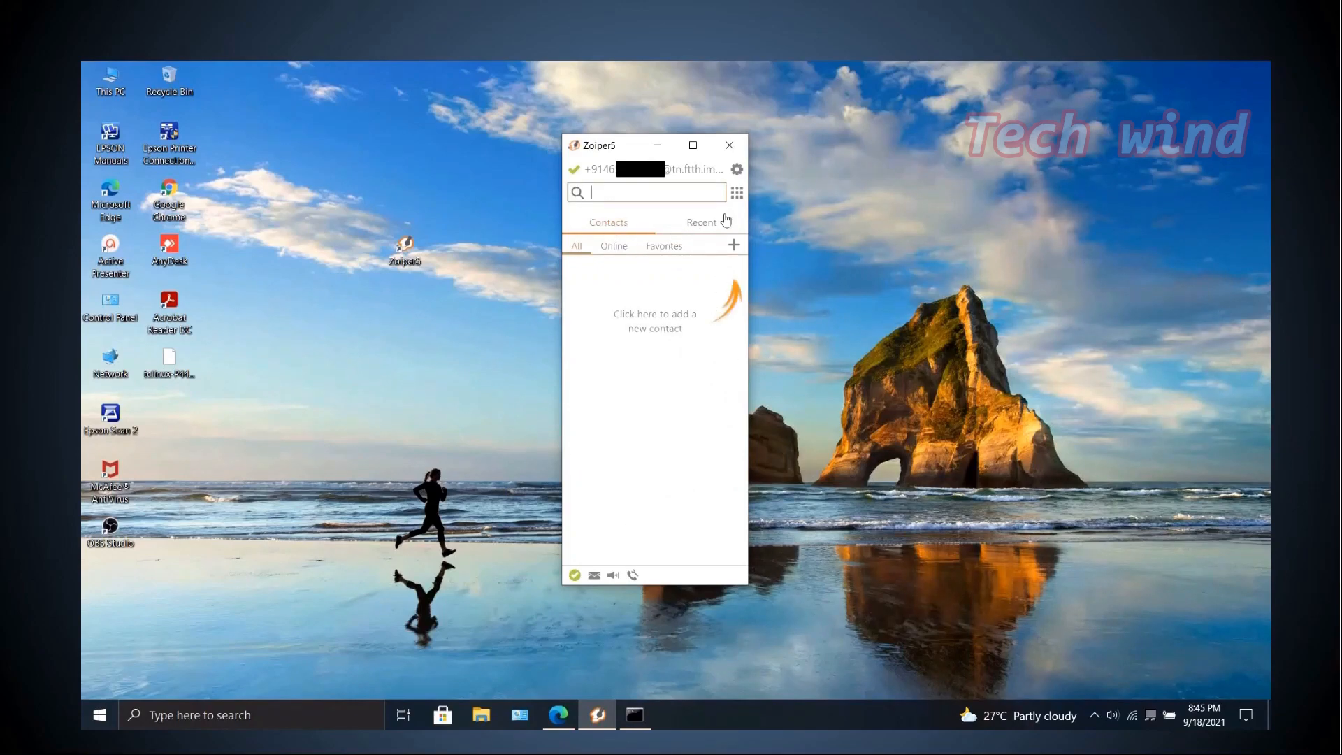
Open the dial pad and call 1504.
left_click(738, 194)
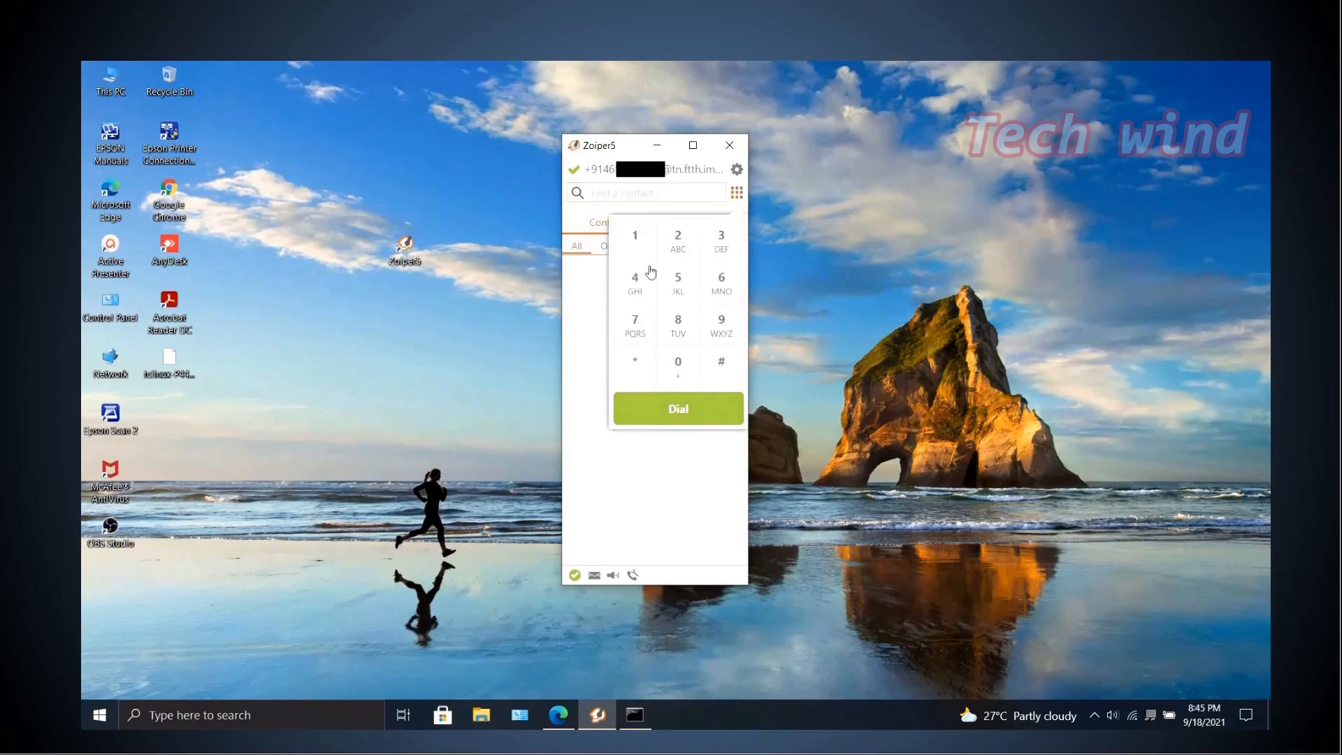
left_click(642, 244)
left_click(680, 287)
left_click(681, 368)
left_click(634, 274)
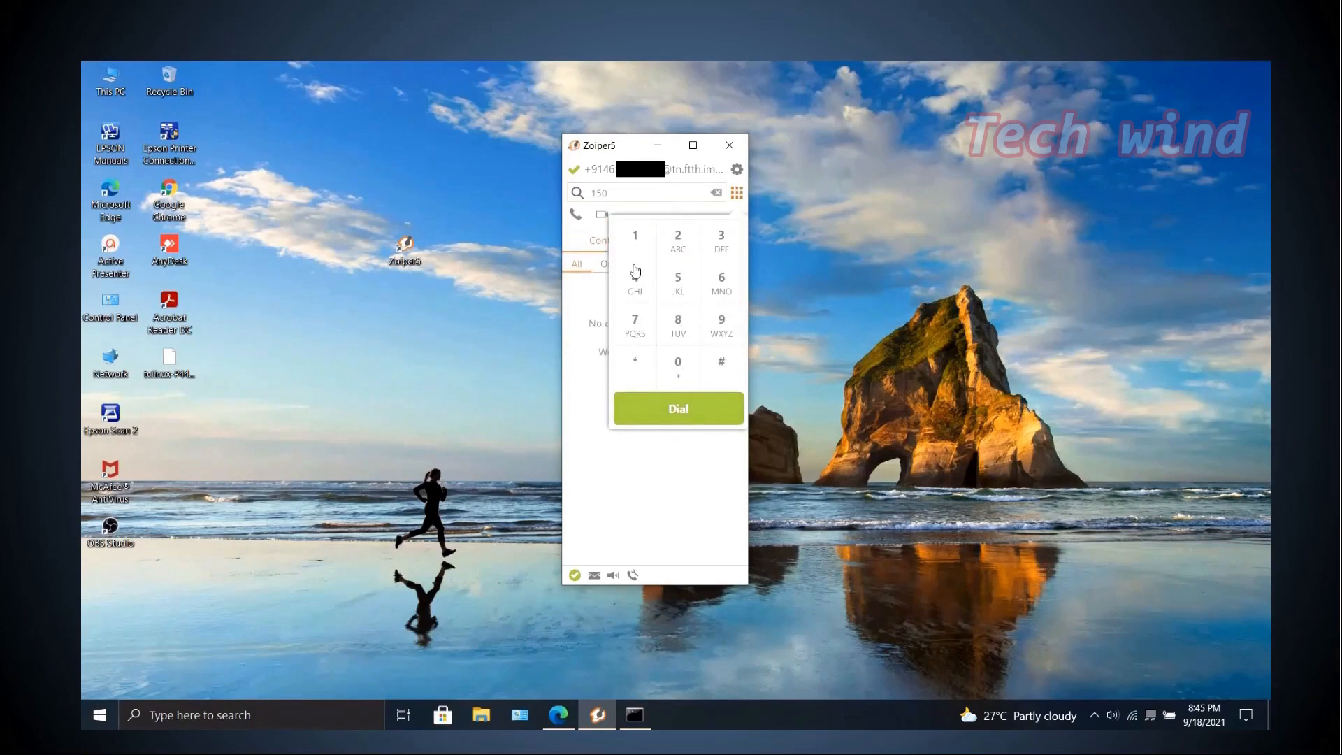
left_click(690, 404)
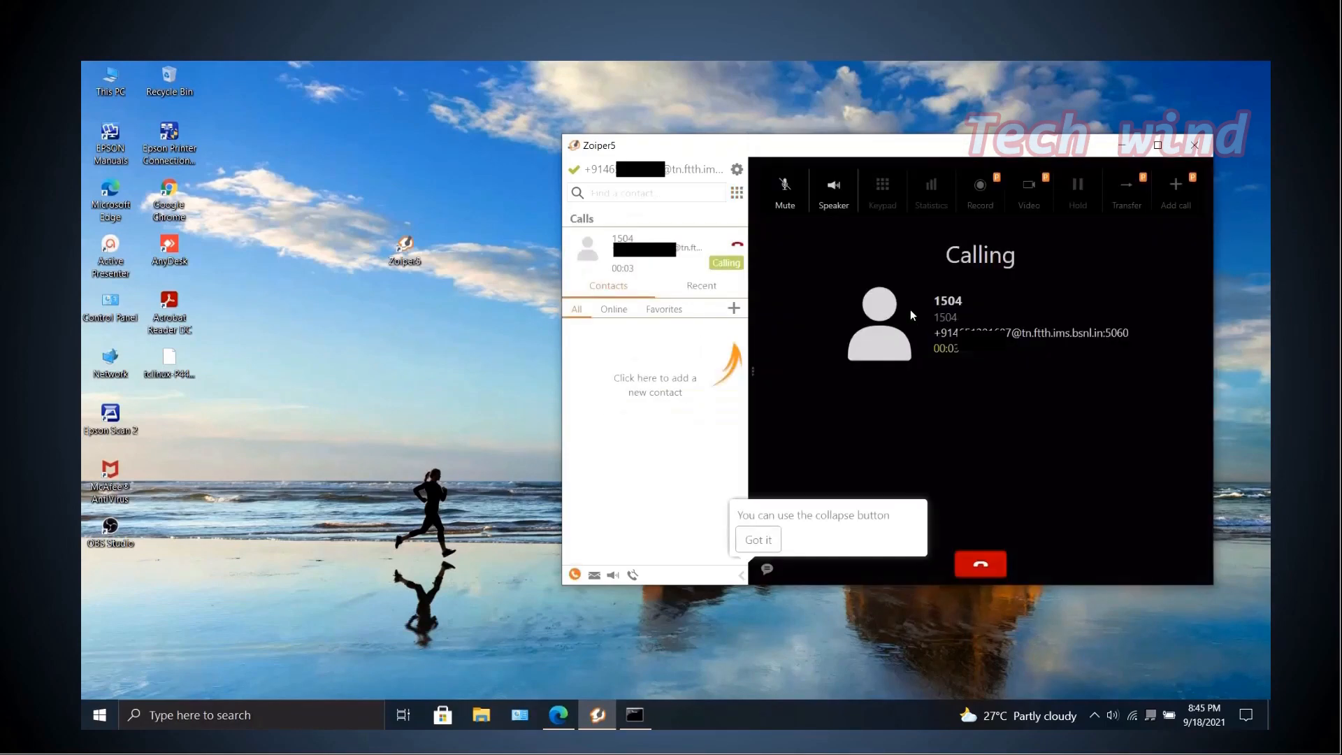
Dismiss the collapse-button tip and hang up the call.
left_click(769, 539)
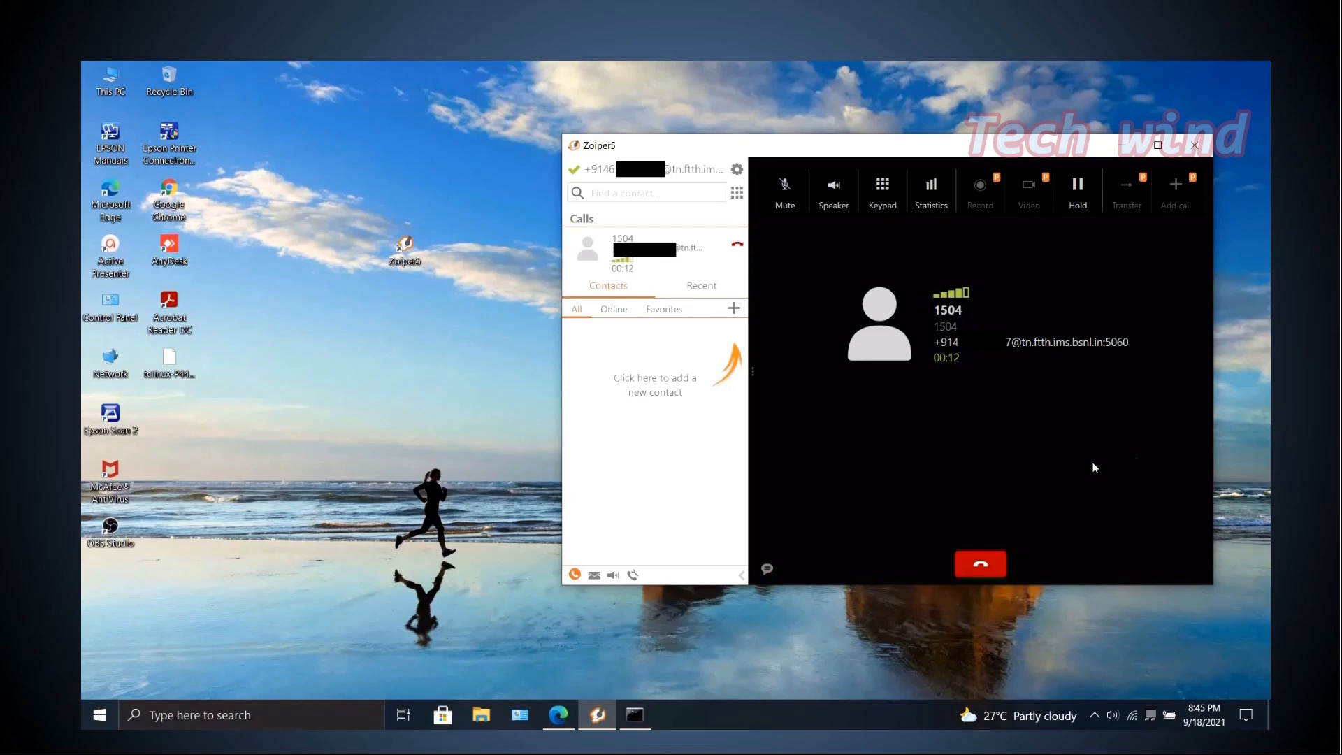
left_click(997, 567)
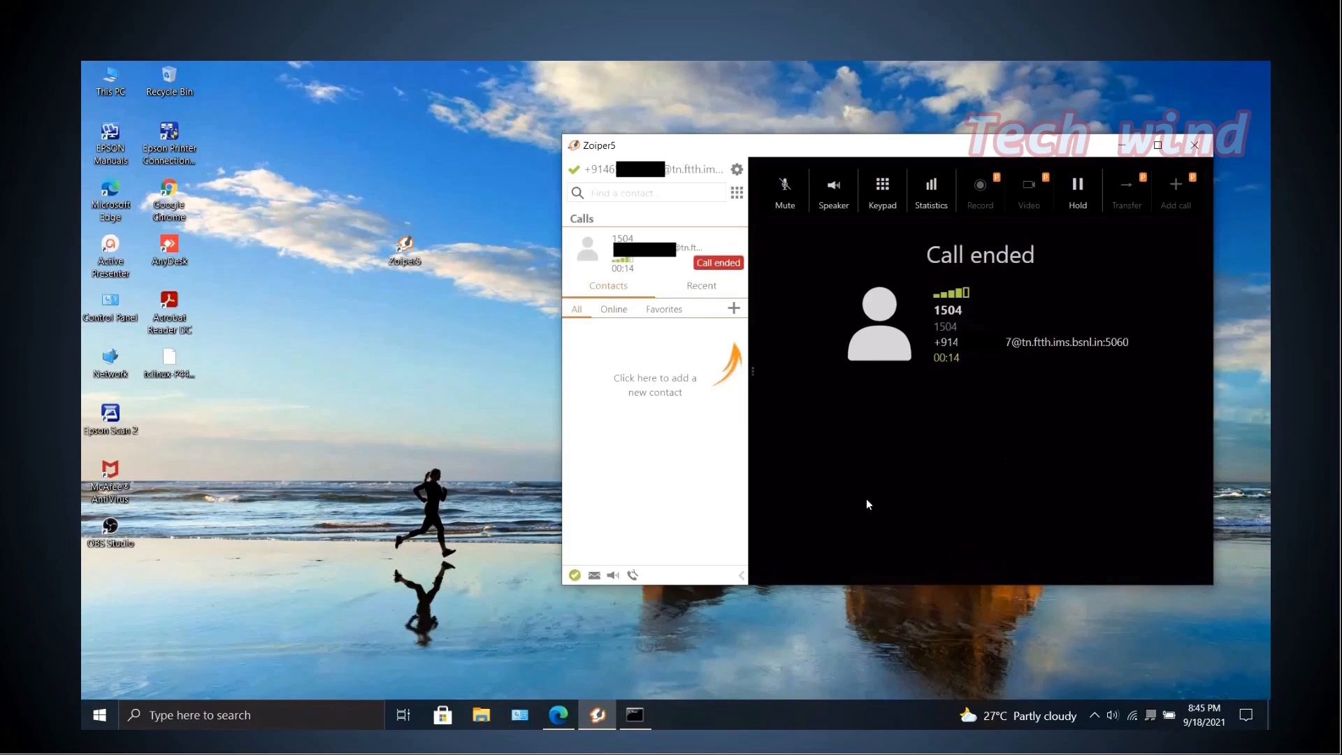
left_click(1095, 712)
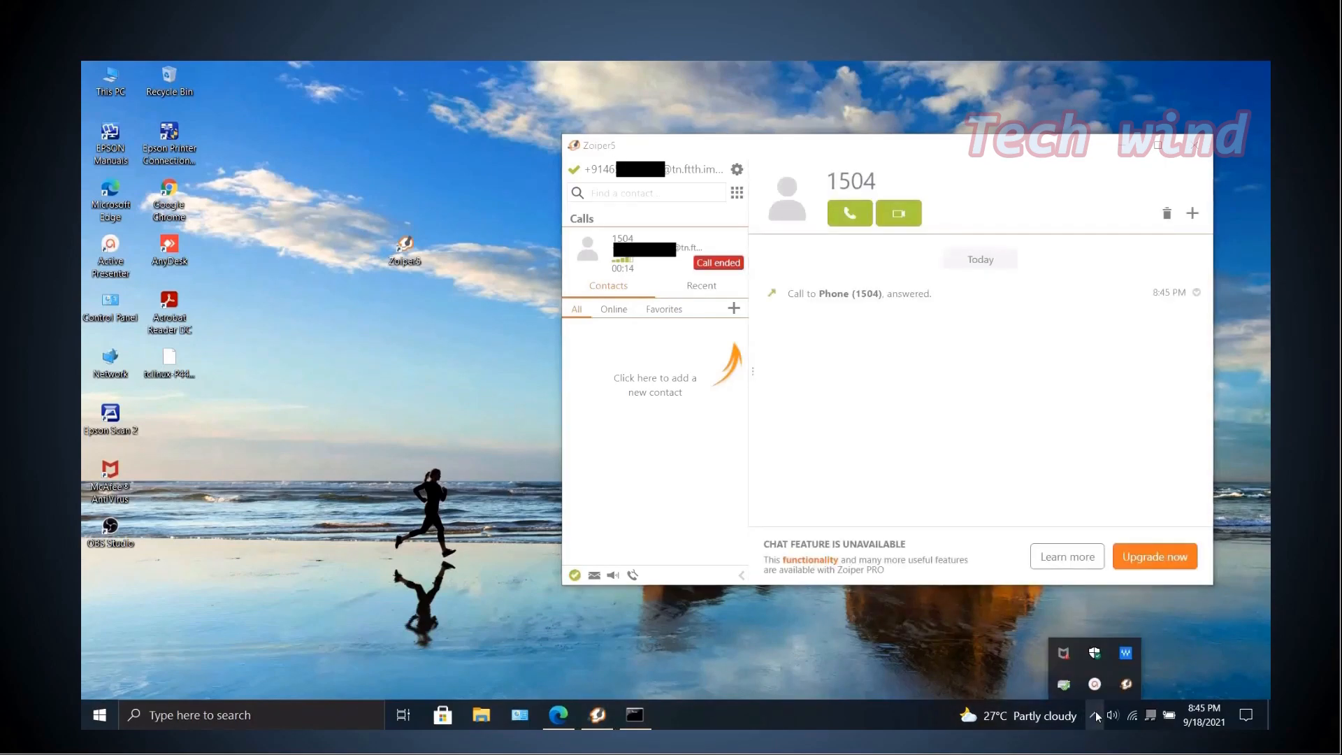
left_click(1095, 685)
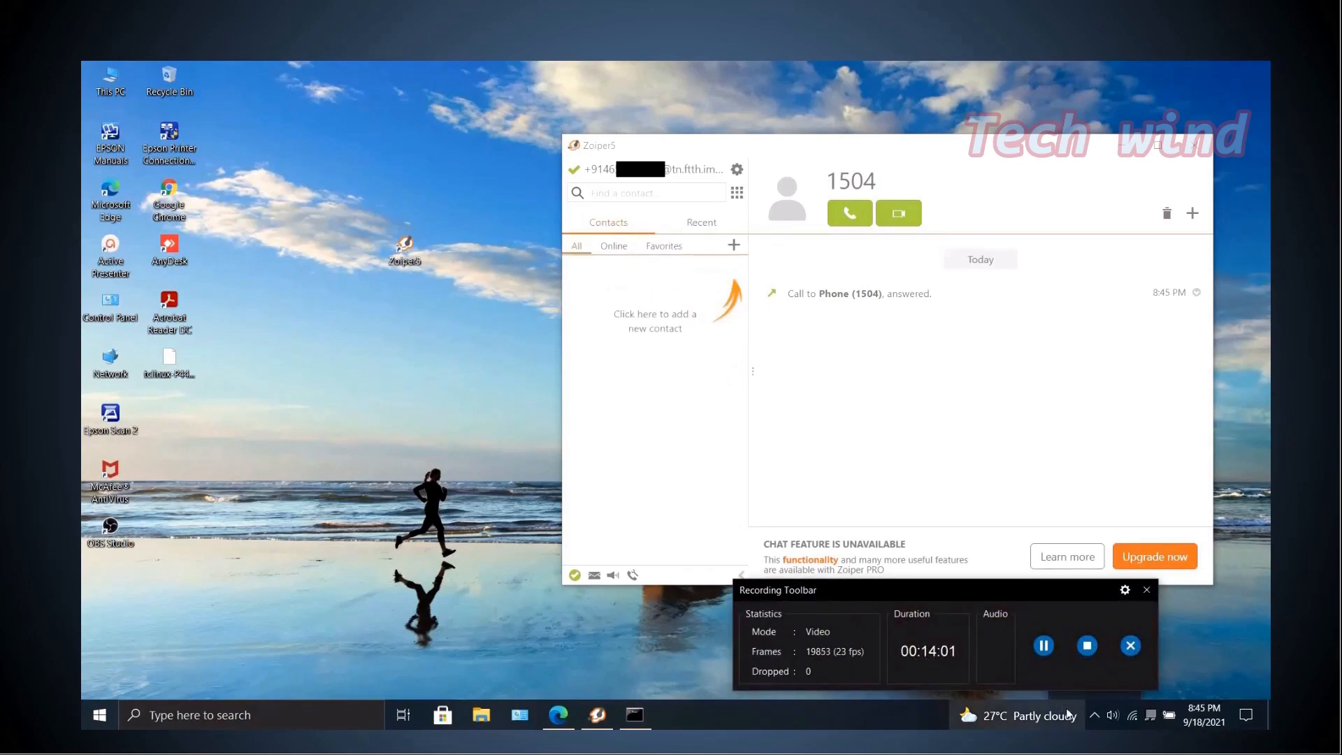
left_click_drag(1058, 591, 911, 675)
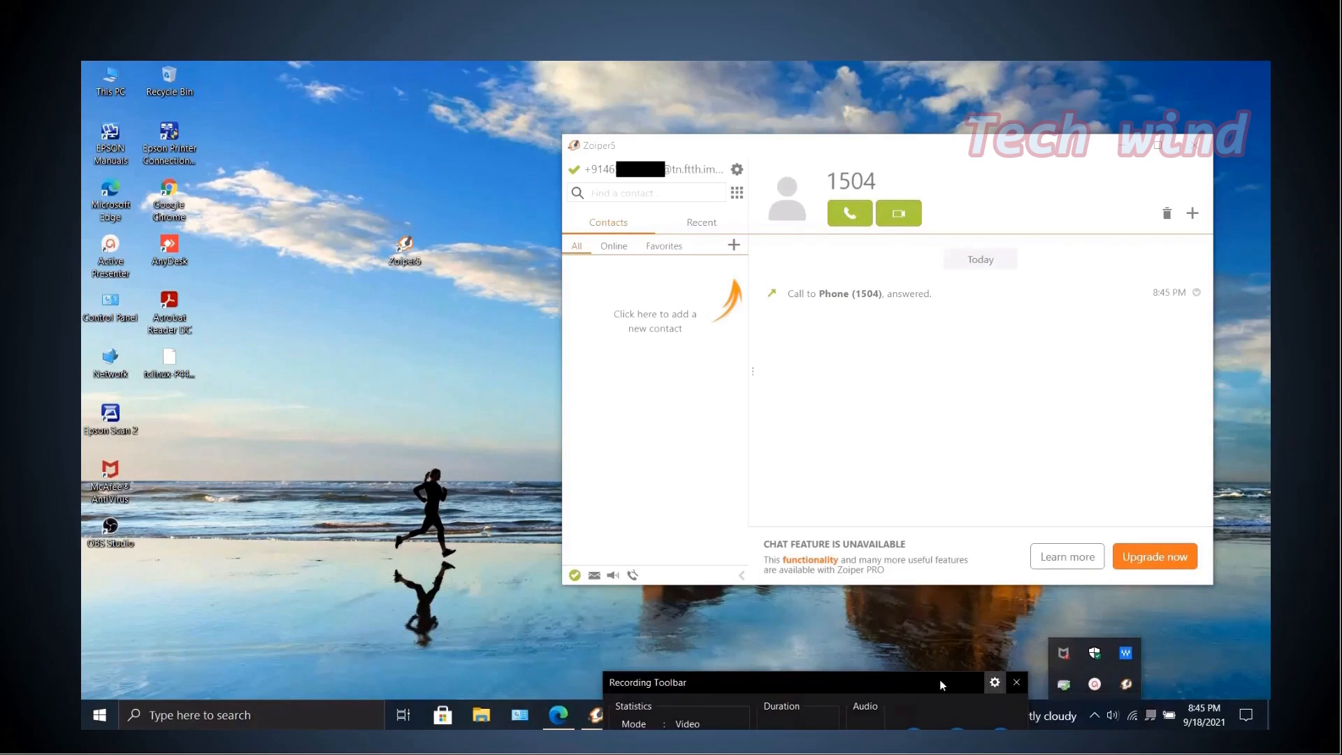
left_click(1095, 714)
left_click_drag(1005, 664, 1062, 640)
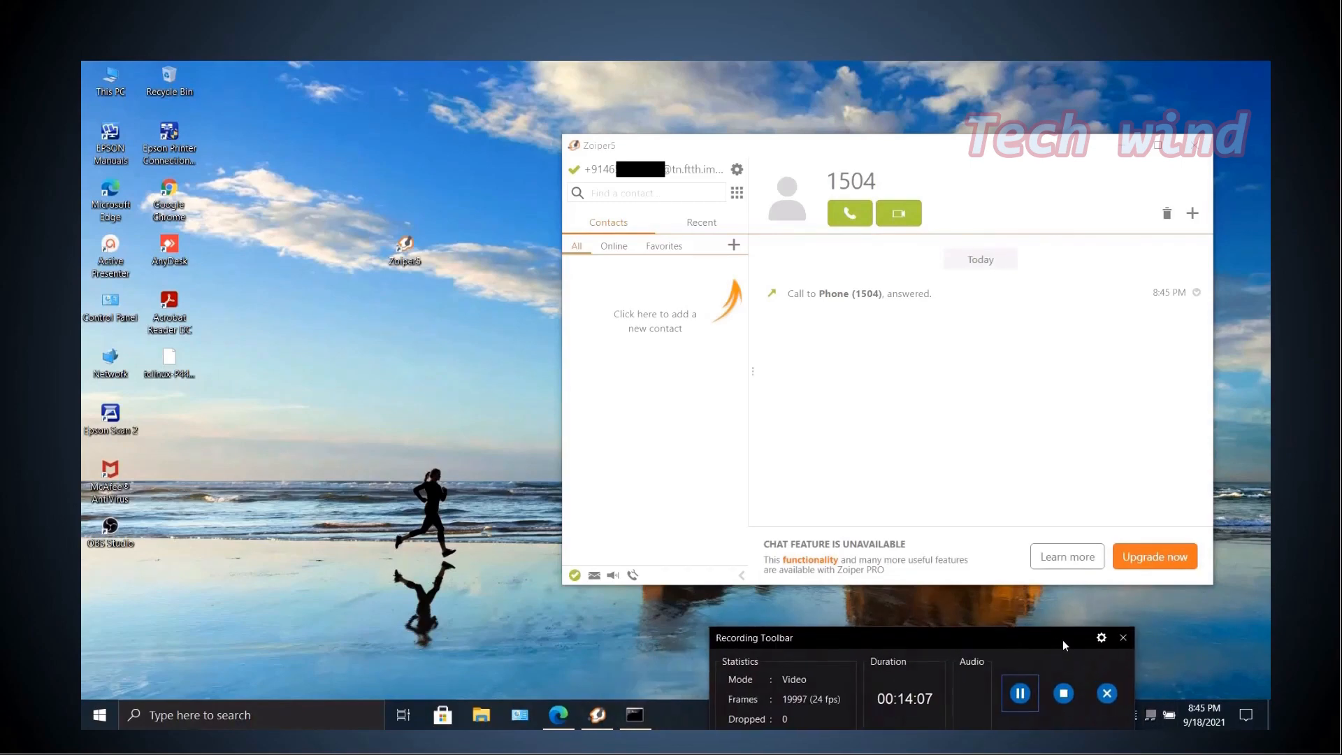